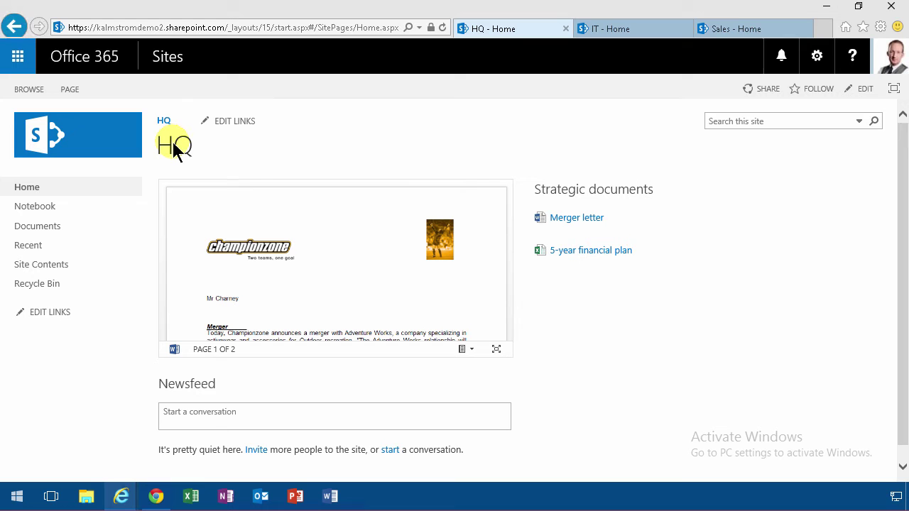
Step: Look over the IT, Sales and HQ site home pages
{"action": "left_click", "coordinate": [387, 154]}
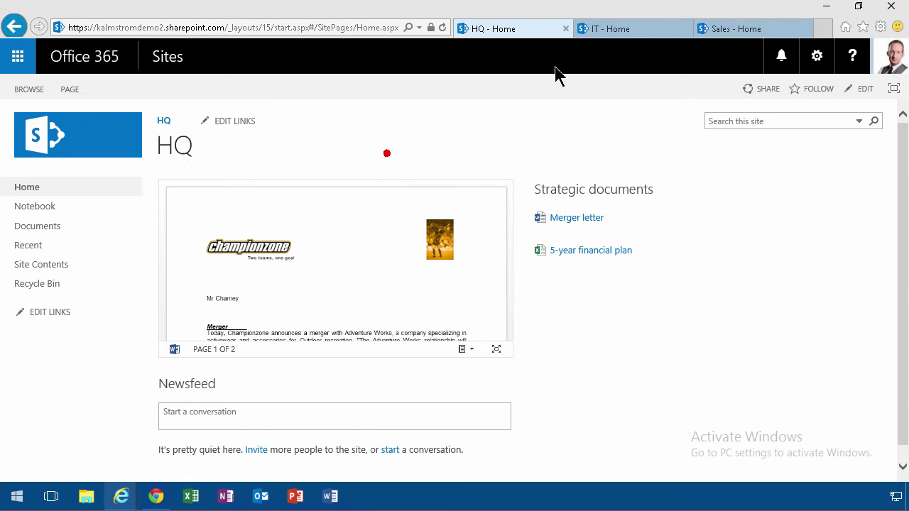
{"action": "left_click", "coordinate": [638, 32]}
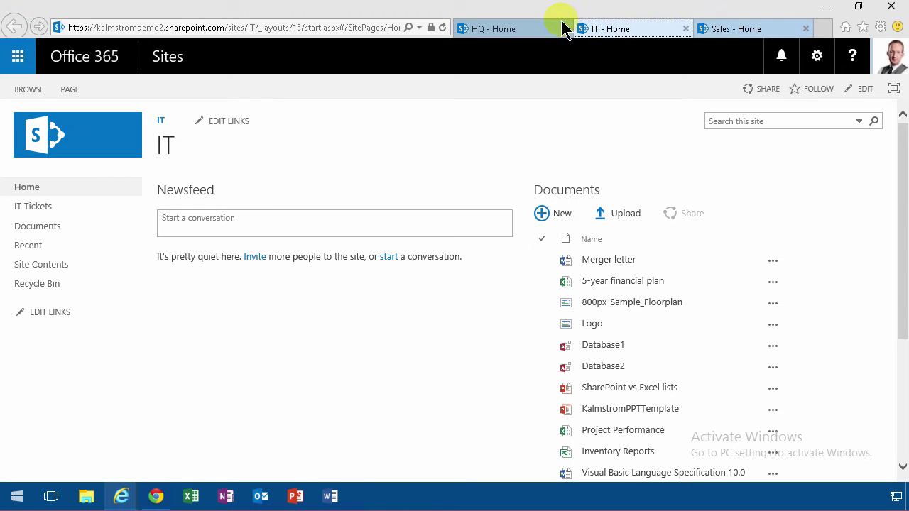
{"action": "left_click", "coordinate": [721, 33]}
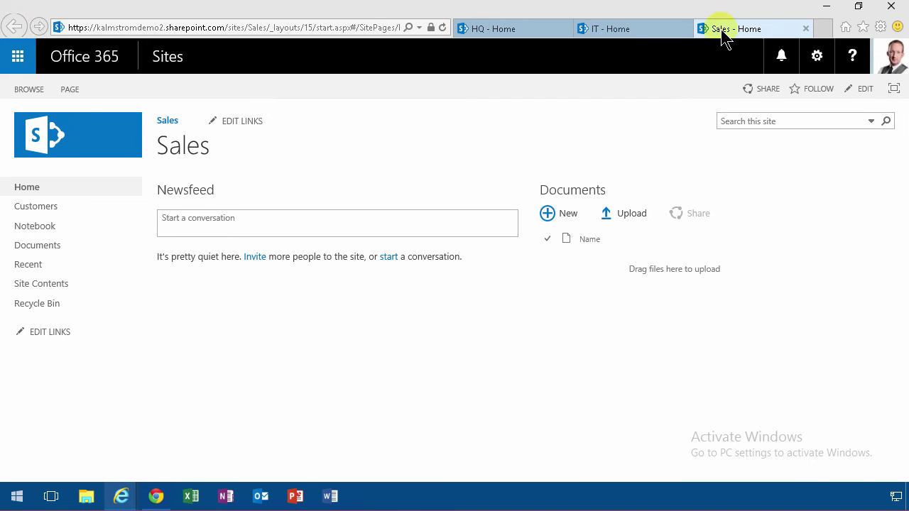
{"action": "left_click", "coordinate": [618, 30]}
{"action": "left_click", "coordinate": [487, 35]}
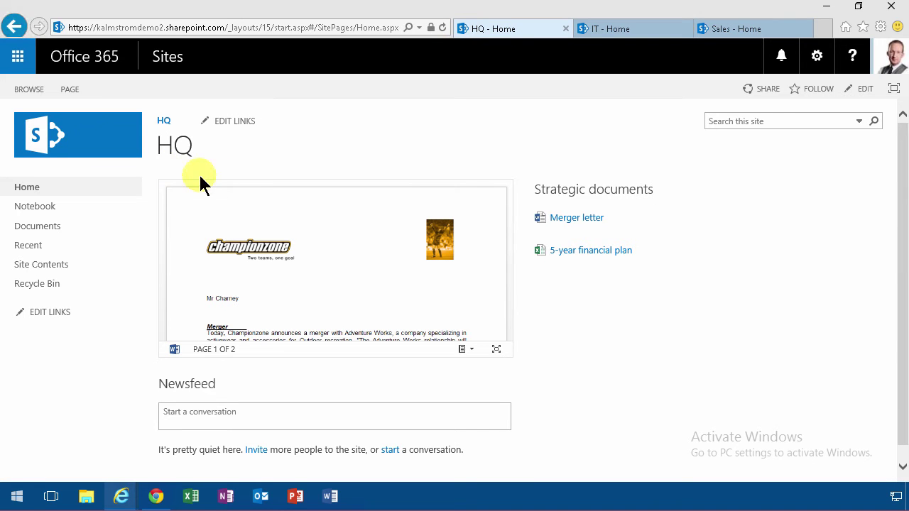
Step: Create an Announcements app named 'HQ News' on the HQ site
{"action": "left_click", "coordinate": [44, 269]}
{"action": "left_click", "coordinate": [254, 250]}
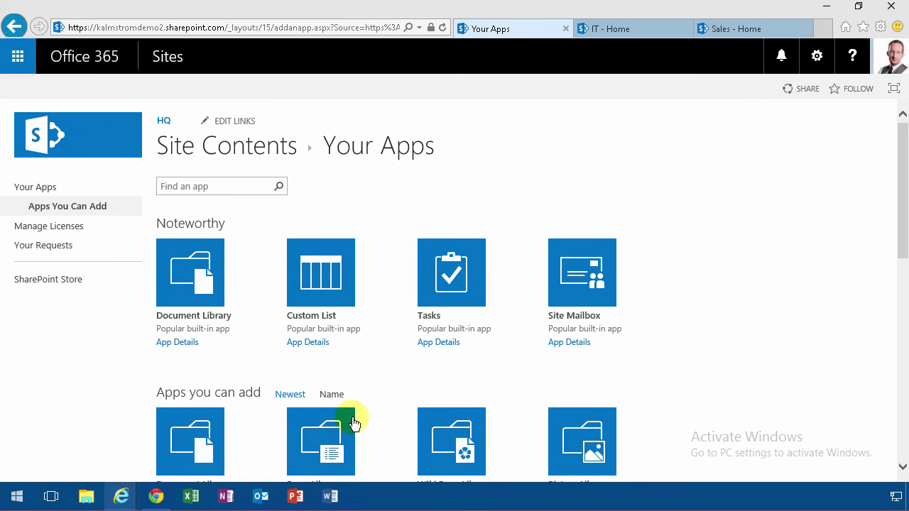
{"action": "scroll", "coordinate": [334, 401], "scroll_direction": "down", "scroll_amount": 3}
{"action": "left_click", "coordinate": [329, 393]}
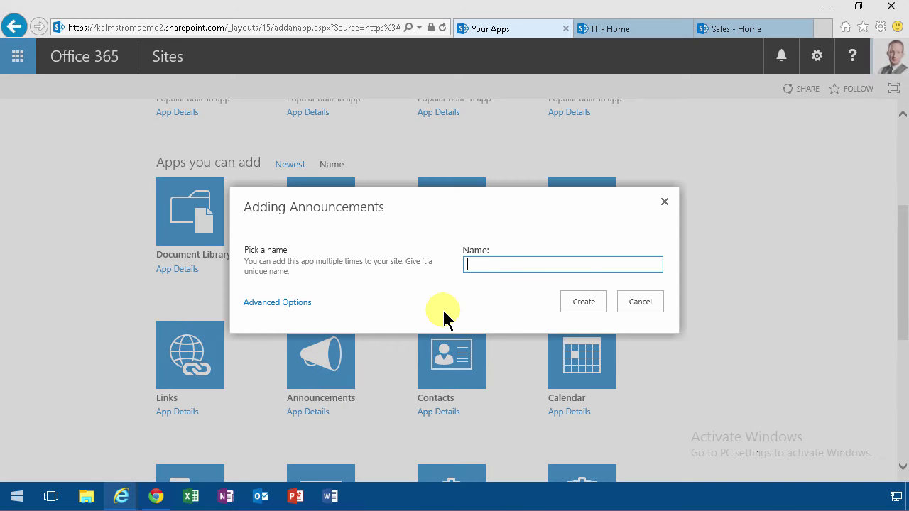
{"action": "type", "text": "HQ News"}
{"action": "left_click", "coordinate": [568, 305]}
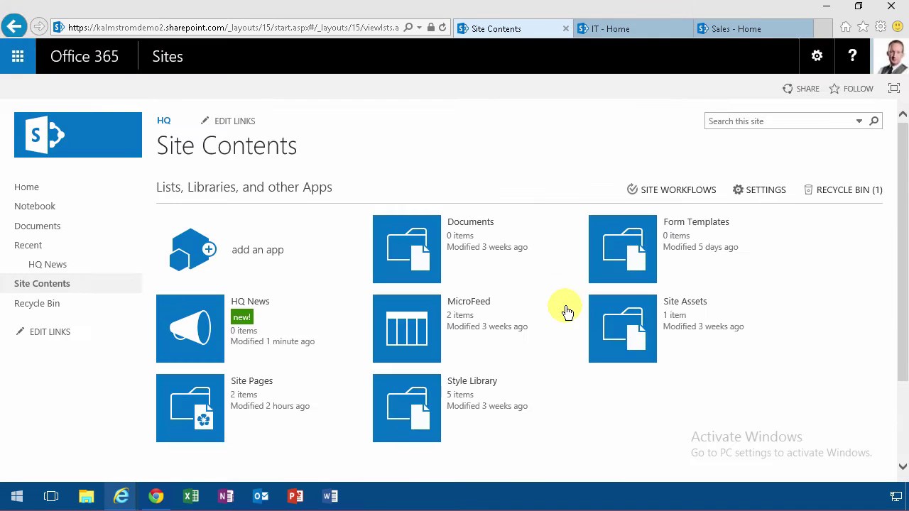
Step: Move the HQ News navigation link above Recent and save the links
{"action": "left_click", "coordinate": [59, 340]}
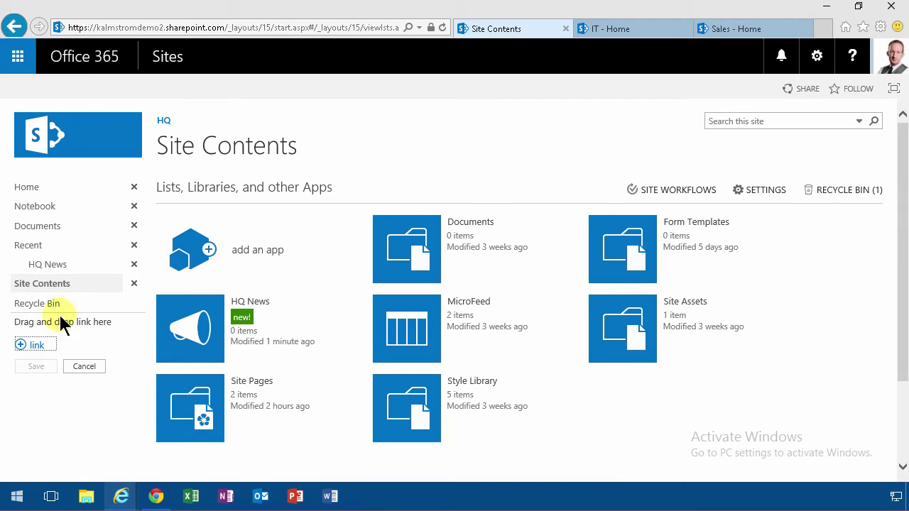
{"action": "mouse_move", "coordinate": [51, 264]}
{"action": "left_mouse_down"}
{"action": "mouse_move", "coordinate": [35, 244]}
{"action": "mouse_move", "coordinate": [35, 267]}
{"action": "mouse_move", "coordinate": [36, 255]}
{"action": "left_mouse_up"}
{"action": "left_click", "coordinate": [36, 365]}
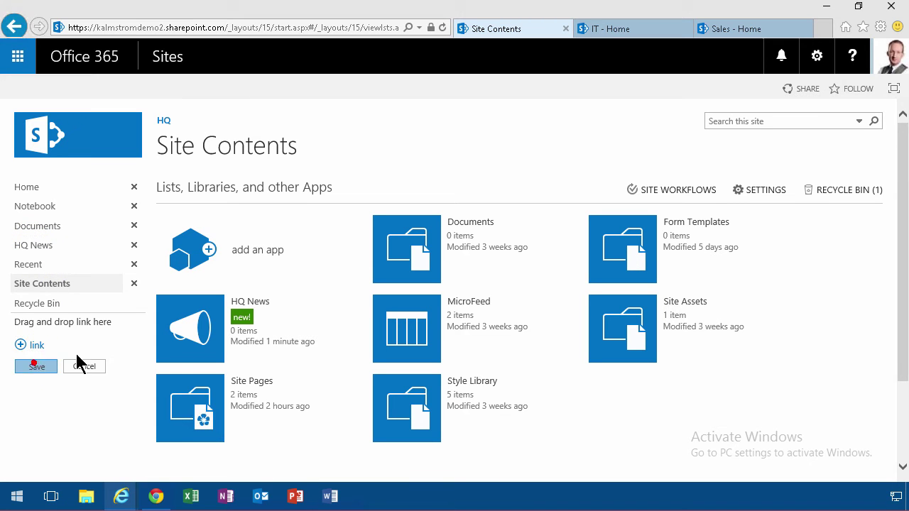
Step: Add an 'IT News' Announcements app to the IT site, then go to the Sales home page
{"action": "left_click", "coordinate": [614, 27]}
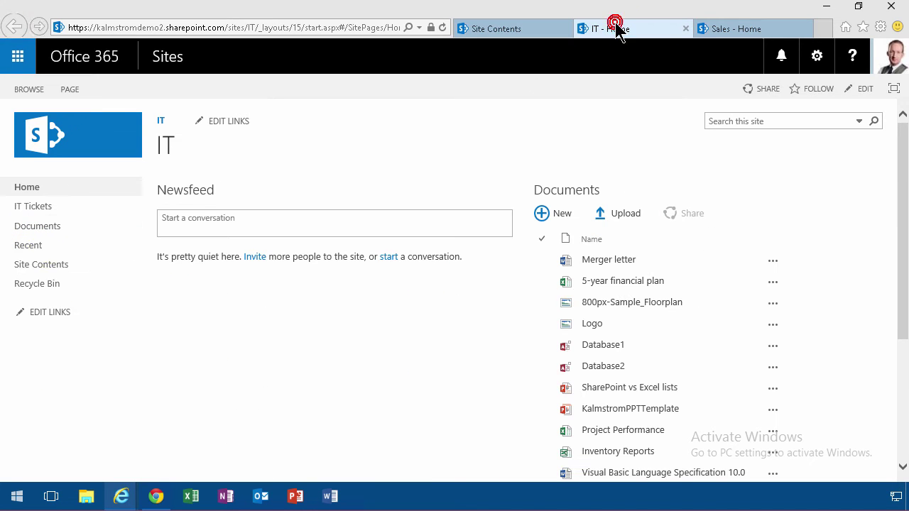
{"action": "left_click", "coordinate": [53, 264]}
{"action": "left_click", "coordinate": [264, 254]}
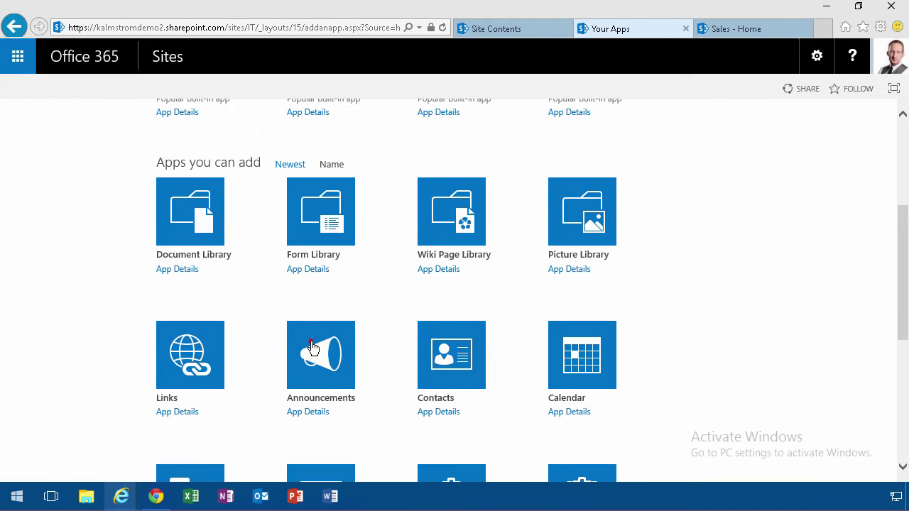
{"action": "left_click", "coordinate": [310, 342]}
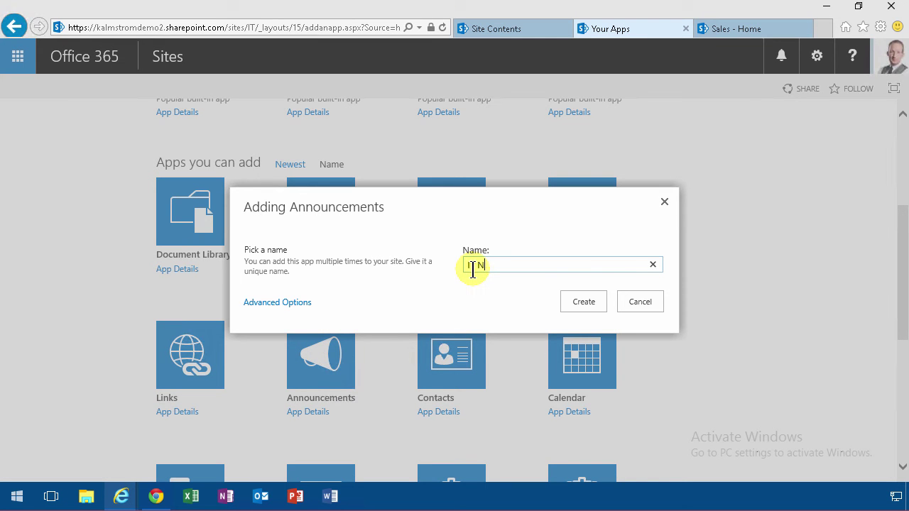
{"action": "type", "text": "IT News"}
{"action": "left_click", "coordinate": [583, 305]}
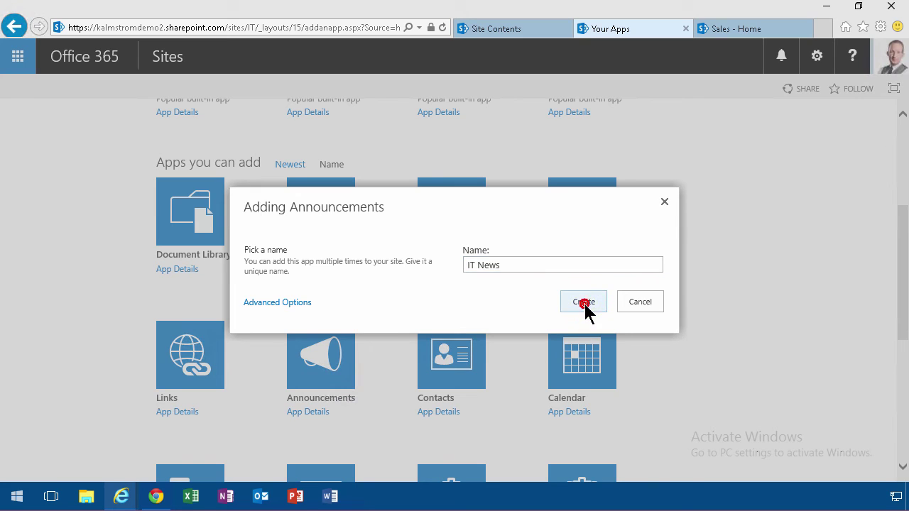
{"action": "left_click", "coordinate": [739, 30]}
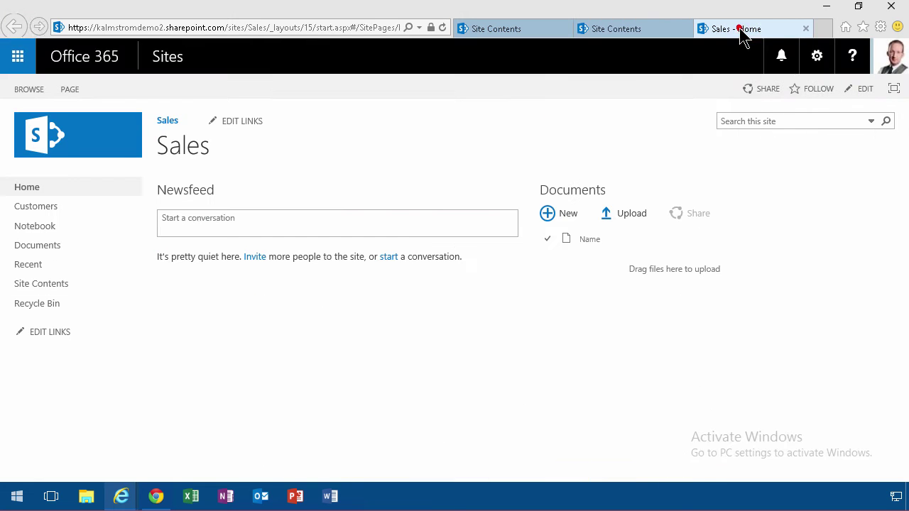
Step: Create an Announcements app called 'Sales news' from the Sales site contents
{"action": "left_click", "coordinate": [51, 287]}
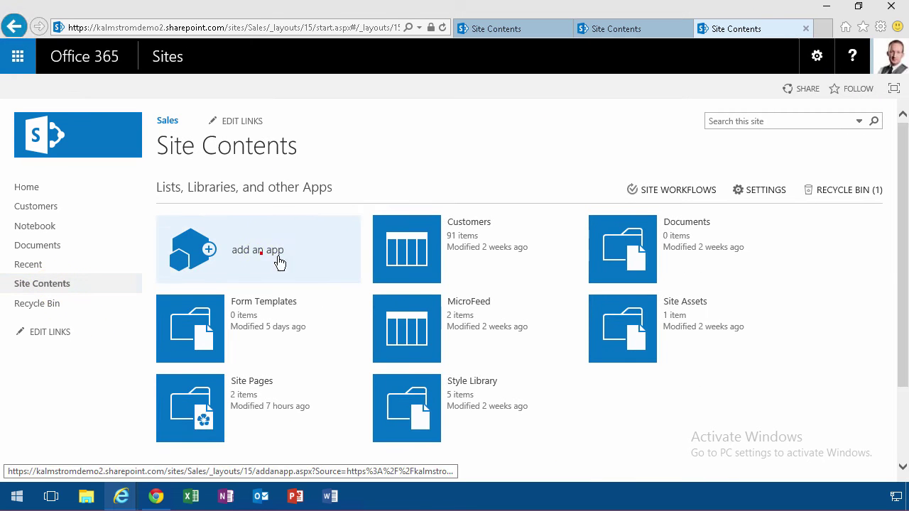
{"action": "left_click", "coordinate": [278, 262]}
{"action": "scroll", "coordinate": [318, 421], "scroll_direction": "down", "scroll_amount": 3}
{"action": "left_click", "coordinate": [323, 428]}
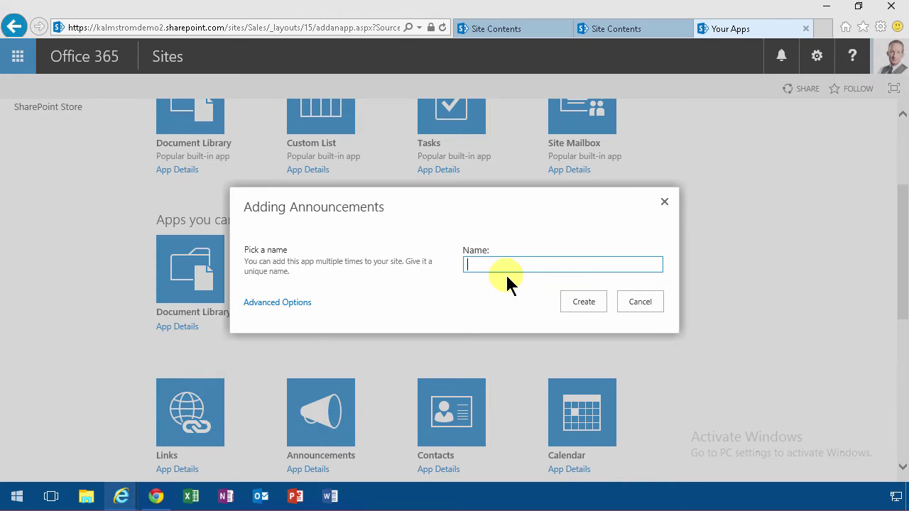
{"action": "type", "text": "Sales news"}
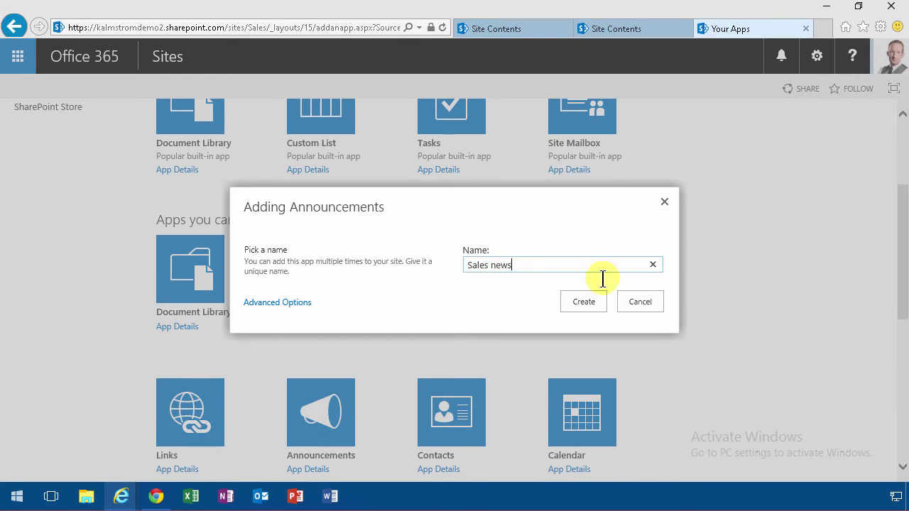
{"action": "left_click", "coordinate": [578, 302]}
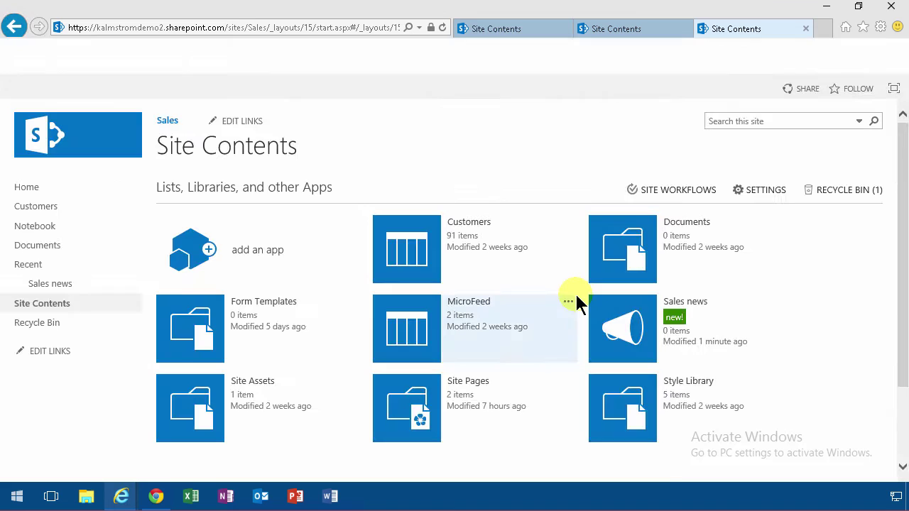
Step: In the HQ News list's quick edit, enter items 'HQ News 1' and 'HQ News 2'
{"action": "left_click", "coordinate": [509, 29]}
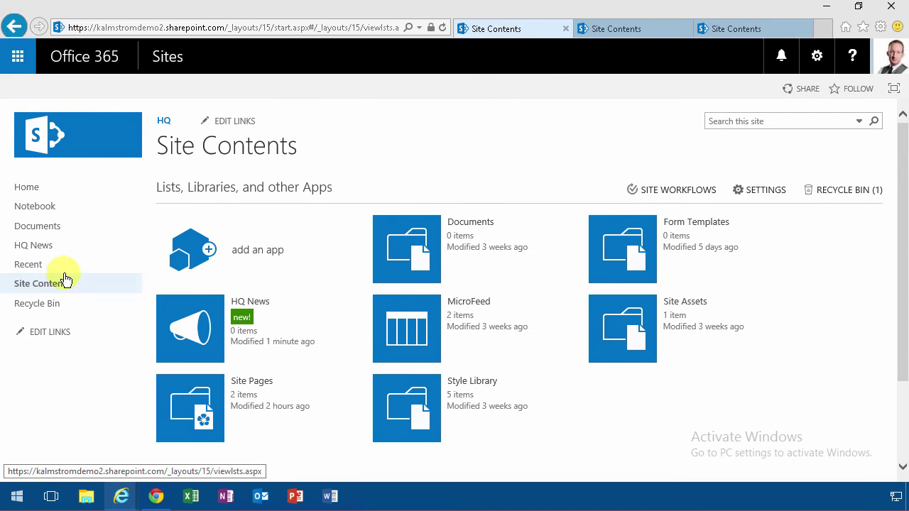
{"action": "left_click", "coordinate": [113, 245]}
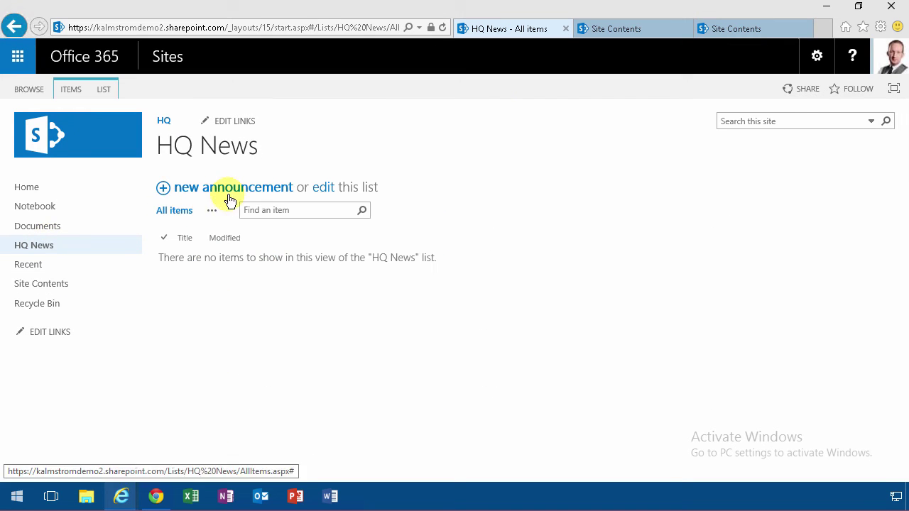
{"action": "left_click", "coordinate": [321, 188]}
{"action": "left_click", "coordinate": [206, 260]}
{"action": "type", "text": "H"}
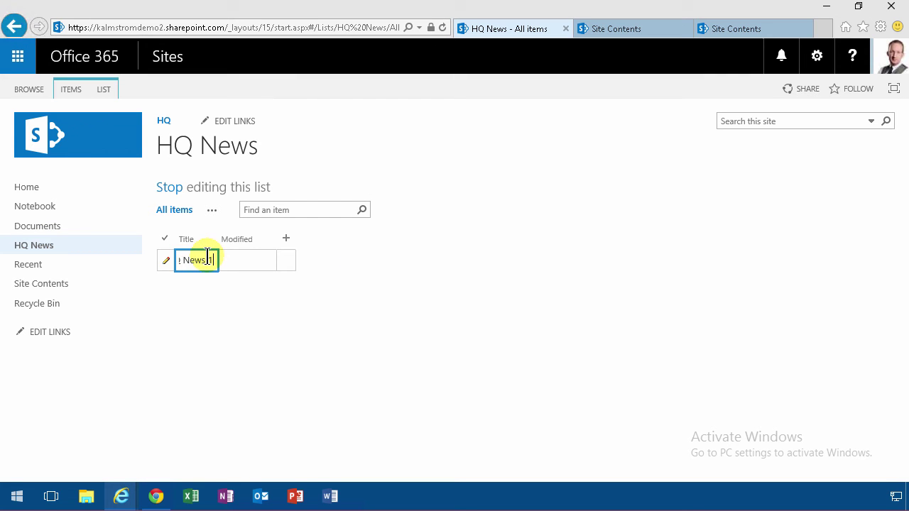
{"action": "type", "text": "Q News 1"}
{"action": "key", "text": "Return"}
{"action": "left_click", "coordinate": [327, 267]}
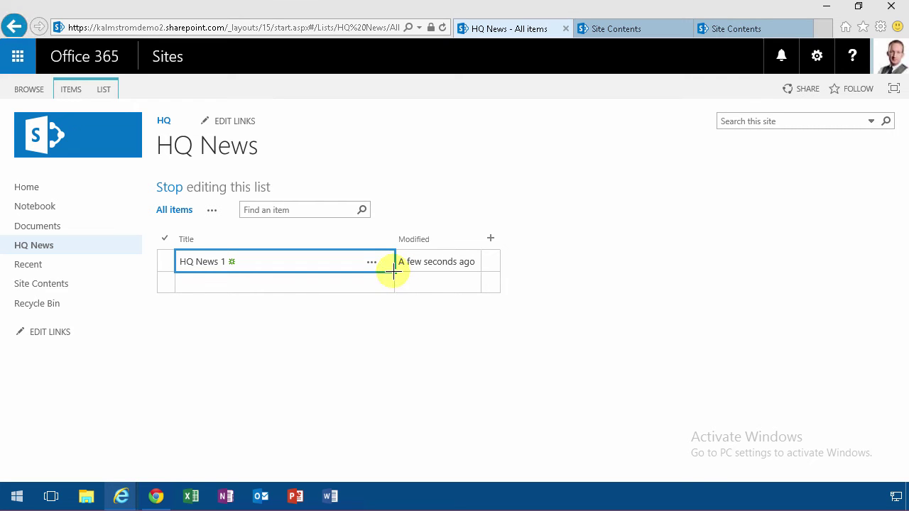
{"action": "left_click_drag", "start_coordinate": [395, 270], "coordinate": [386, 290]}
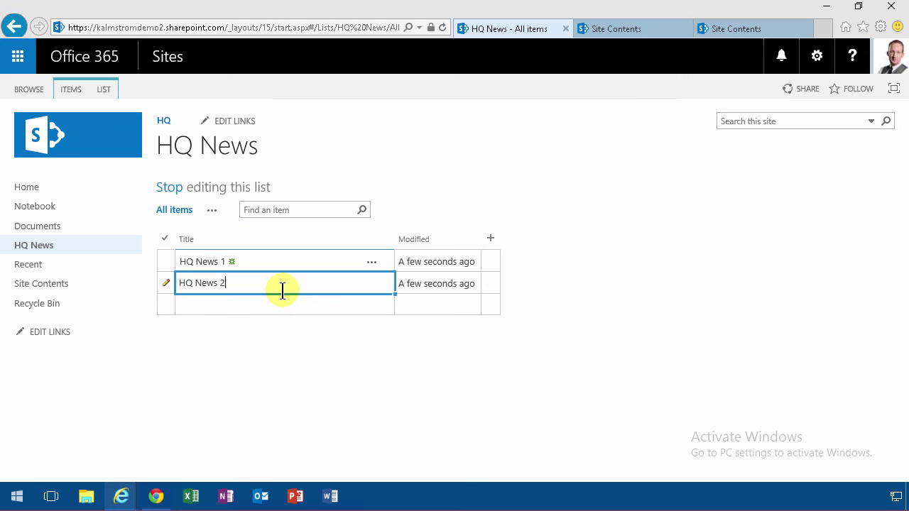
{"action": "key", "text": "Return"}
Step: Quick-edit 'IT News 1' and 'IT News 2' into the IT News list, then stop editing
{"action": "left_click", "coordinate": [607, 30]}
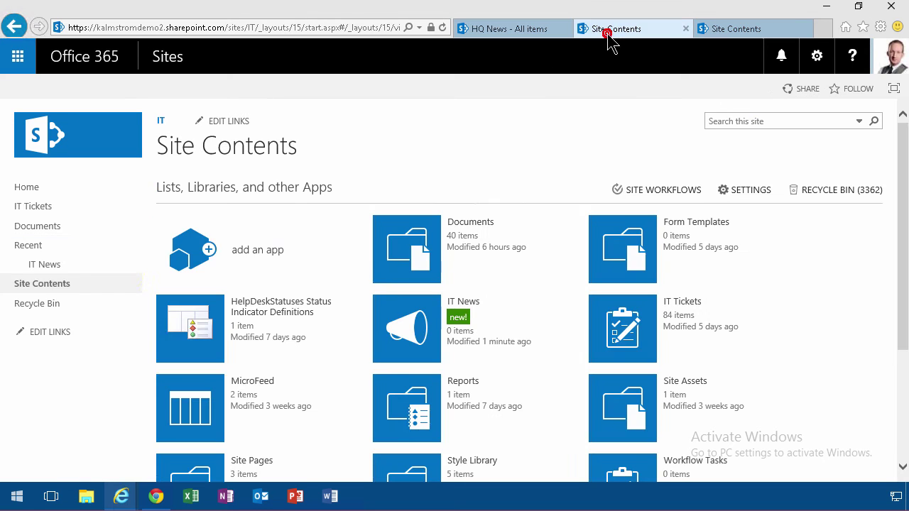
{"action": "left_click", "coordinate": [43, 264]}
{"action": "left_click", "coordinate": [325, 188]}
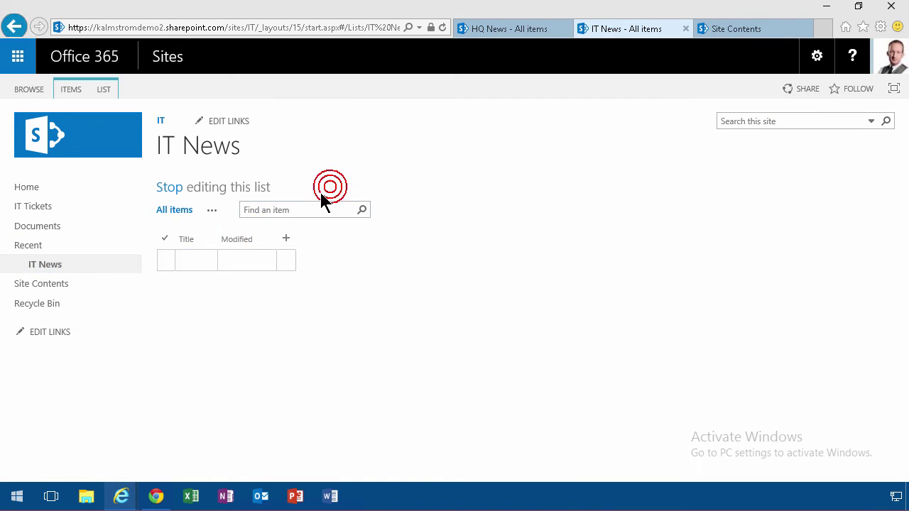
{"action": "type", "text": "IT News 1"}
{"action": "key", "text": "Return"}
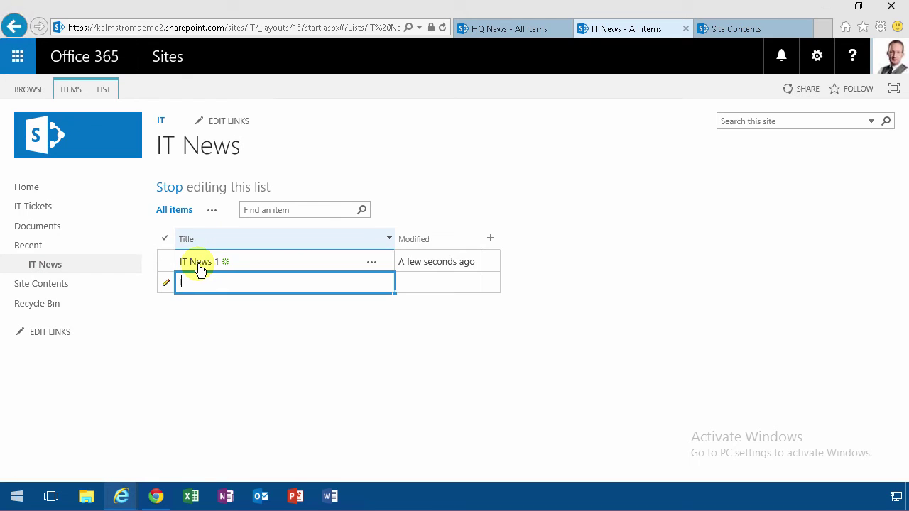
{"action": "type", "text": "IT News 2"}
{"action": "key", "text": "Return"}
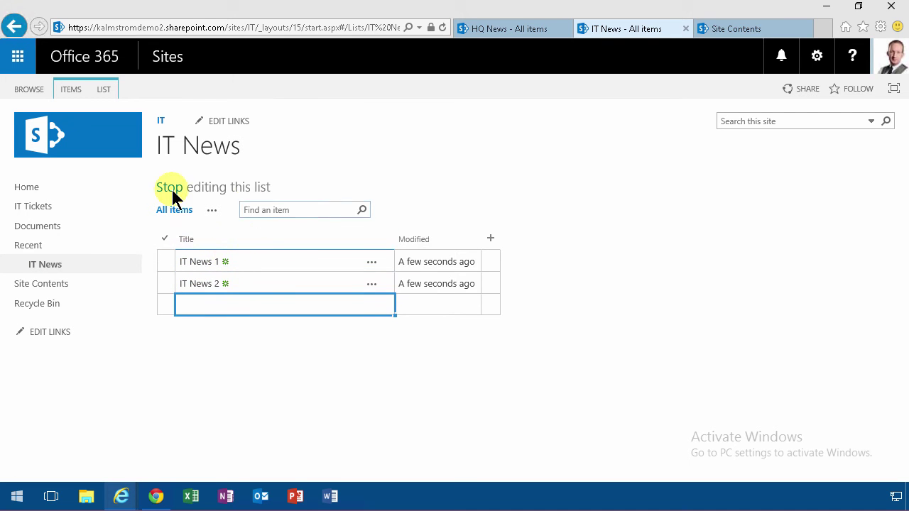
{"action": "left_click", "coordinate": [171, 188]}
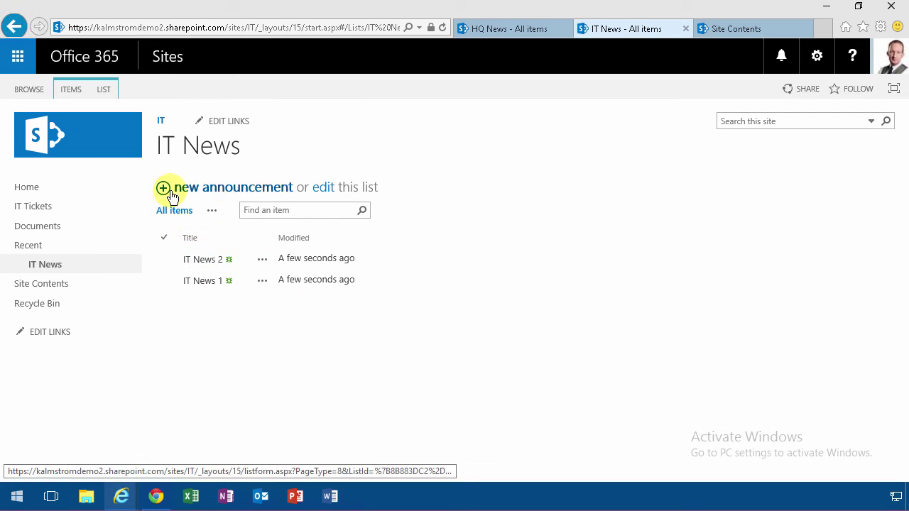
Step: Quick-edit 'Sales News 1' and 'Sales News 2' into the Sales news list, then stop editing
{"action": "left_click", "coordinate": [734, 30]}
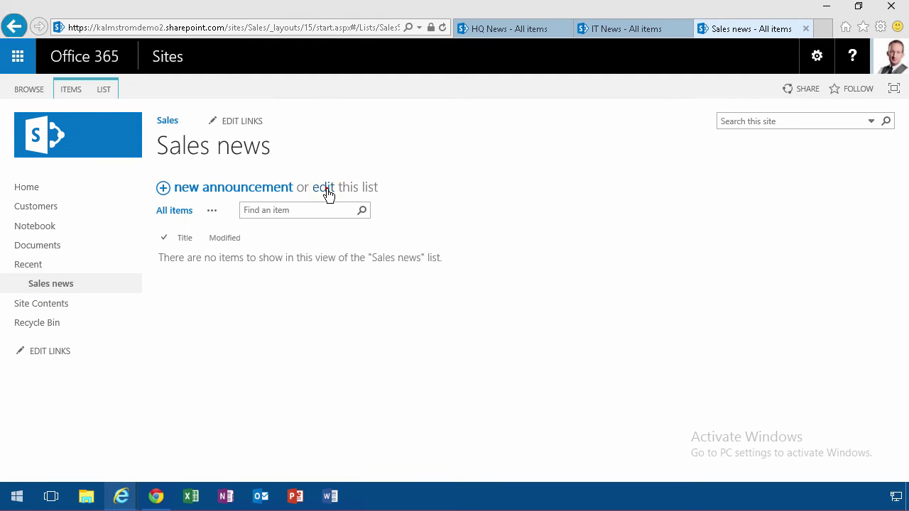
{"action": "left_click", "coordinate": [327, 193]}
{"action": "left_click", "coordinate": [191, 260]}
{"action": "type", "text": "Sales News"}
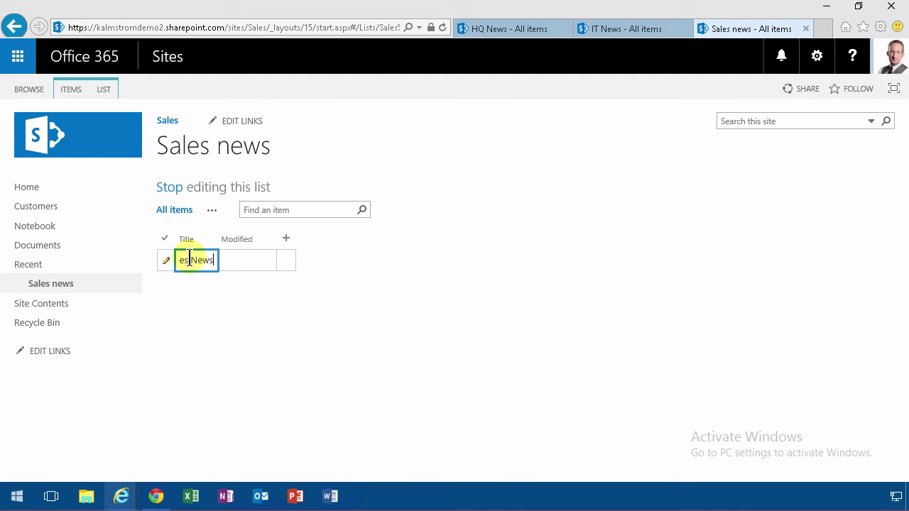
{"action": "type", "text": " 1"}
{"action": "key", "text": "Return"}
{"action": "type", "text": "Sales News 2"}
{"action": "key", "text": "Return"}
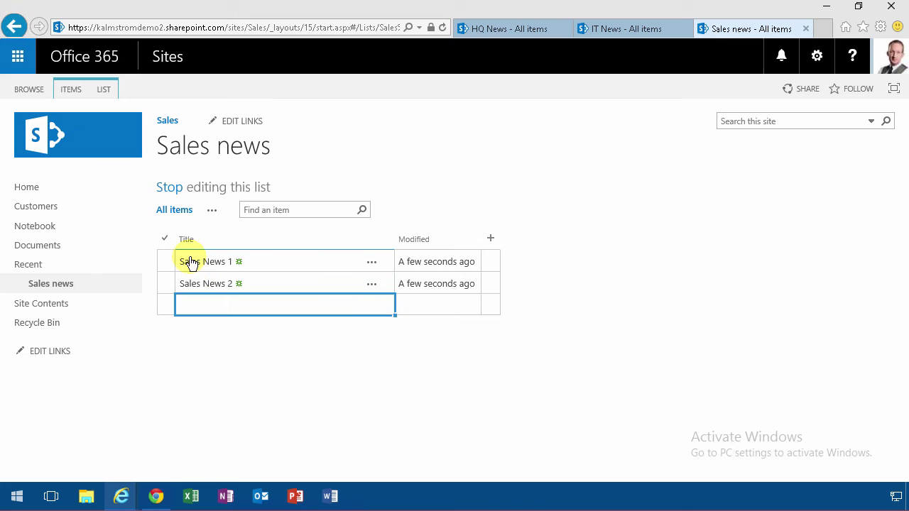
{"action": "left_click", "coordinate": [169, 188]}
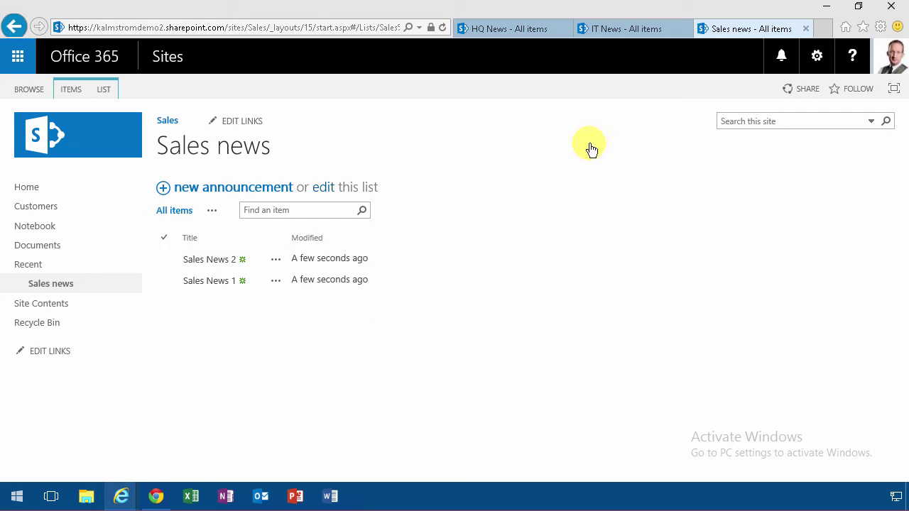
Step: Stop quick-editing the HQ News list, then open the HQ home page in edit mode
{"action": "left_click", "coordinate": [517, 32]}
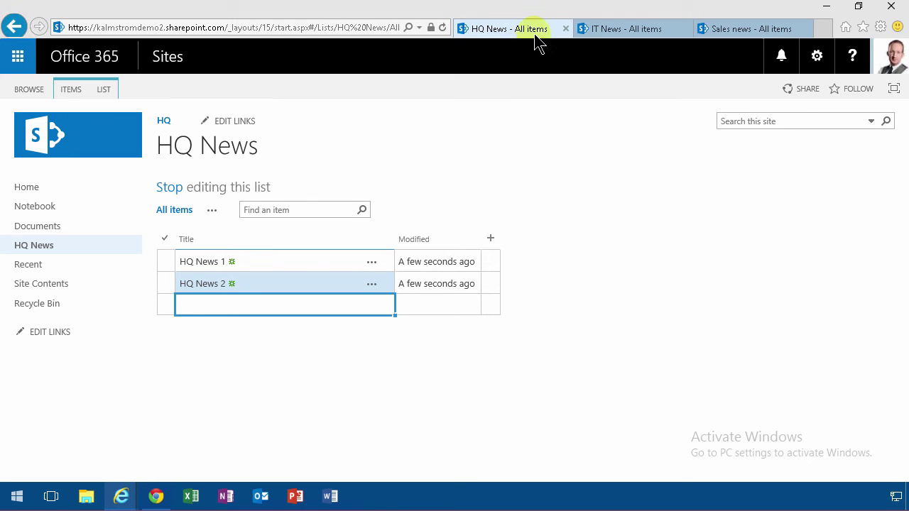
{"action": "left_click", "coordinate": [165, 189]}
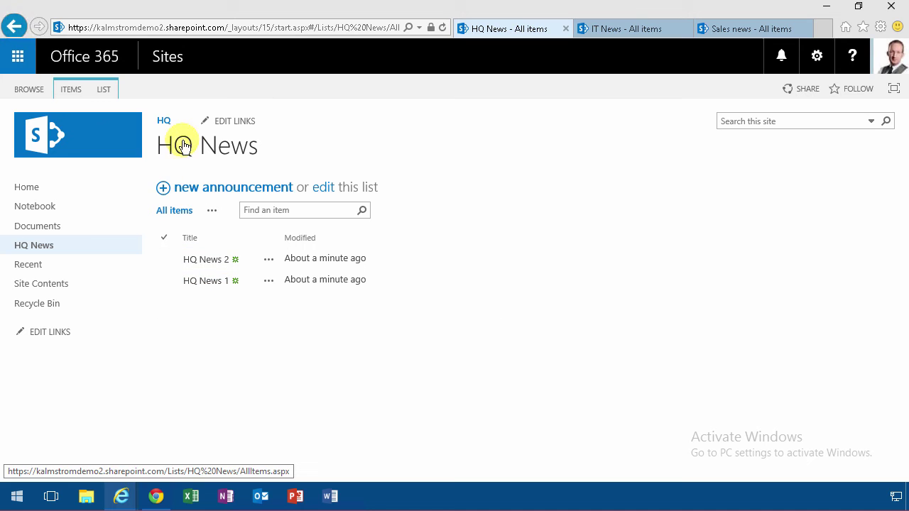
{"action": "left_click", "coordinate": [183, 145]}
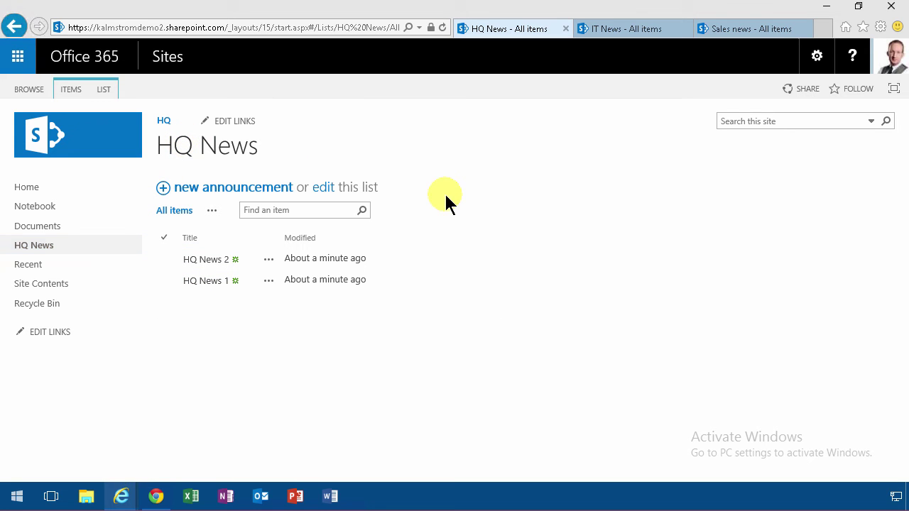
{"action": "left_click", "coordinate": [25, 189]}
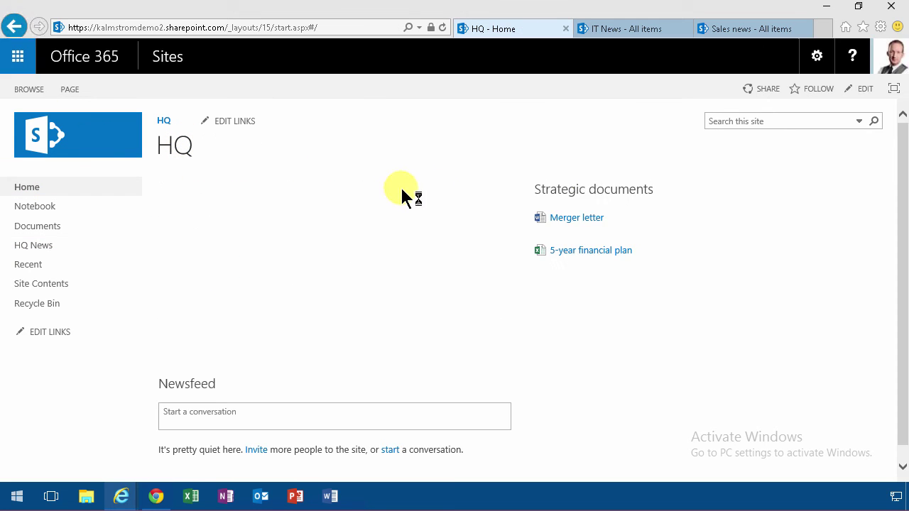
{"action": "left_click", "coordinate": [865, 89]}
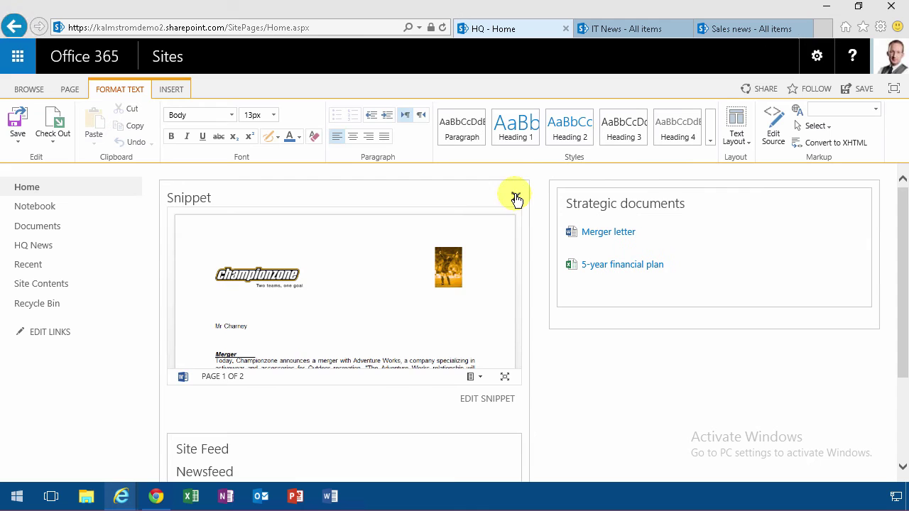
Step: Delete the Snippet web part and insert a Content Rollup > Content Search web part
{"action": "left_click", "coordinate": [514, 195]}
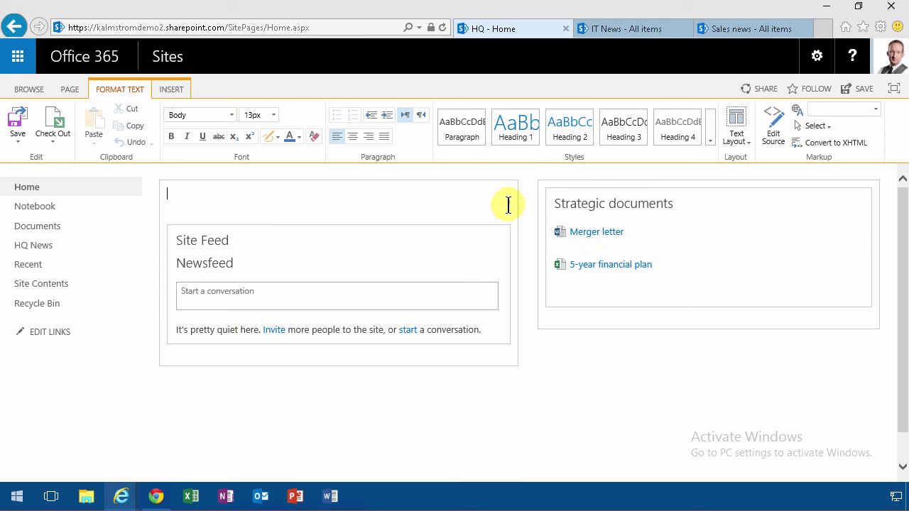
{"action": "left_click", "coordinate": [171, 88]}
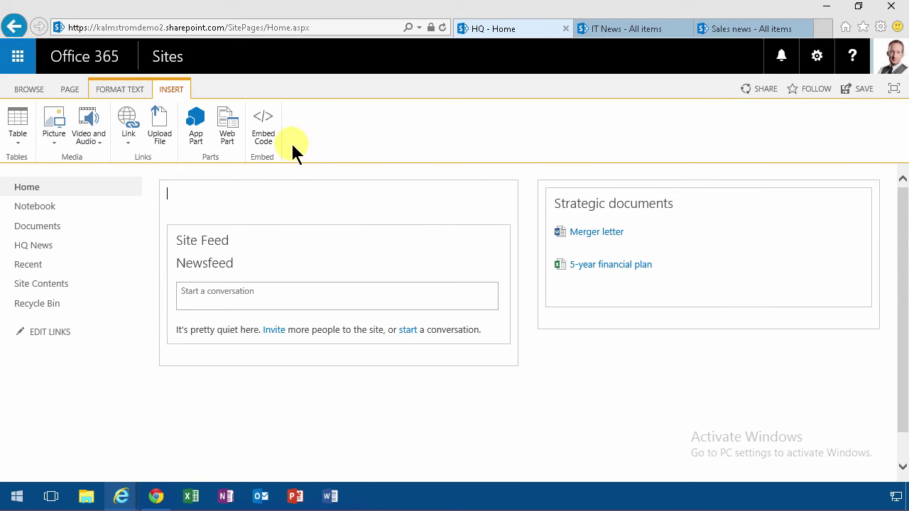
{"action": "left_click", "coordinate": [227, 128]}
{"action": "left_click", "coordinate": [49, 258]}
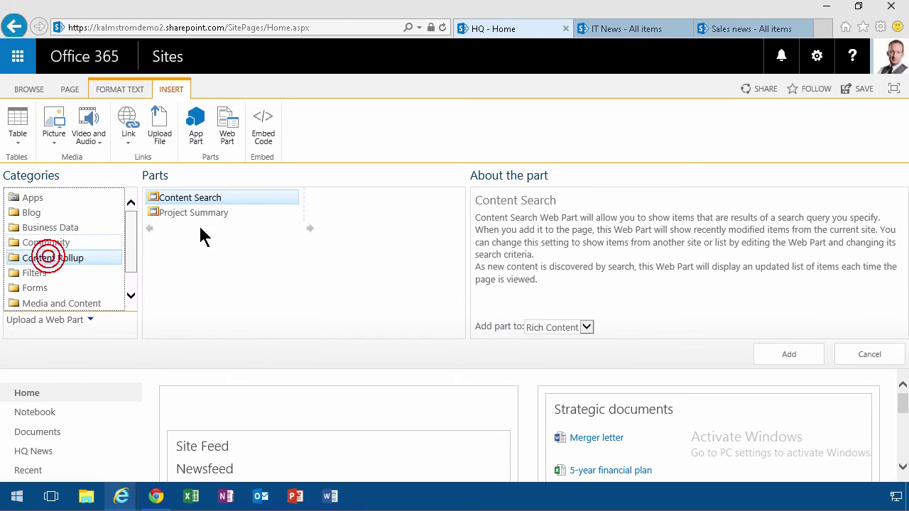
{"action": "left_click", "coordinate": [789, 354]}
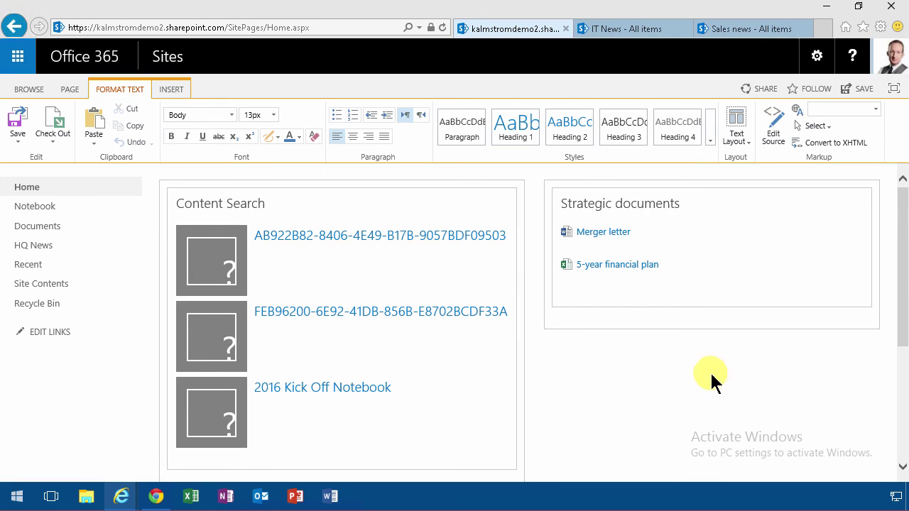
Step: Open the Content Search query builder and pick the items-matching-a-content-type query
{"action": "left_click", "coordinate": [488, 204]}
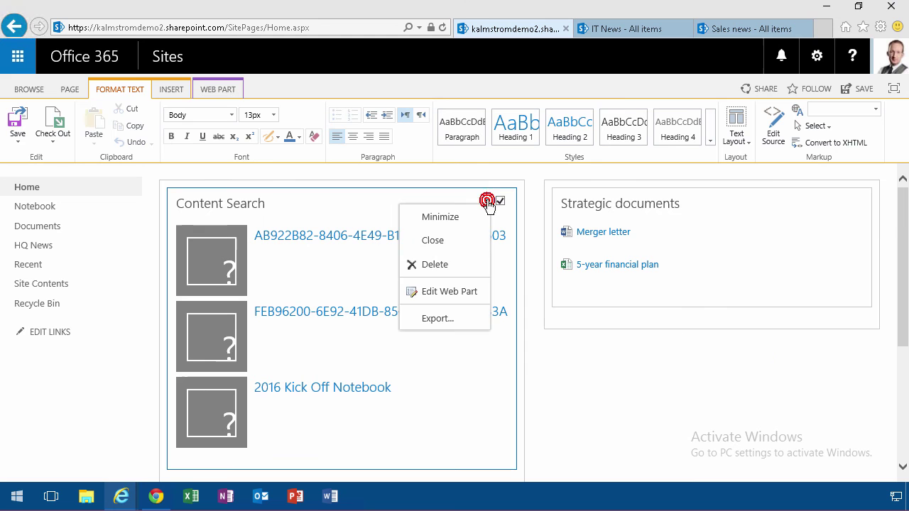
{"action": "left_click", "coordinate": [454, 290]}
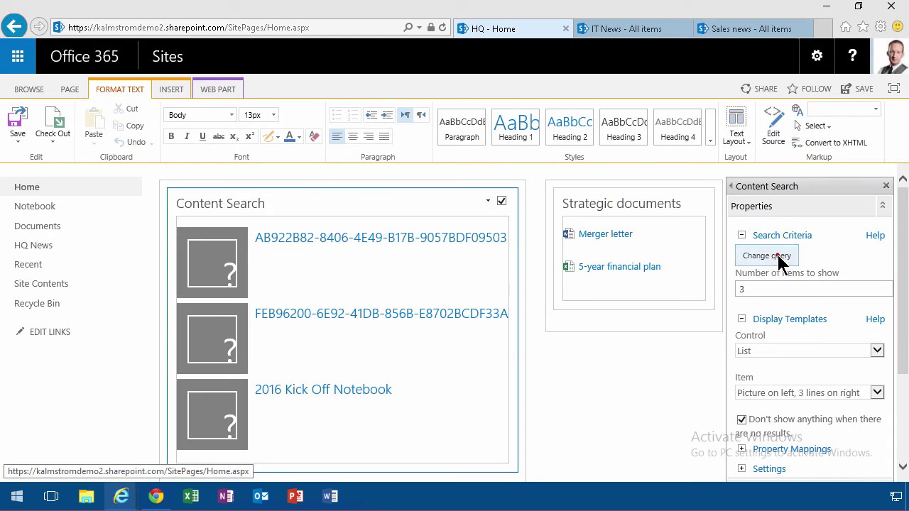
{"action": "left_click", "coordinate": [777, 255]}
{"action": "left_click", "coordinate": [472, 151]}
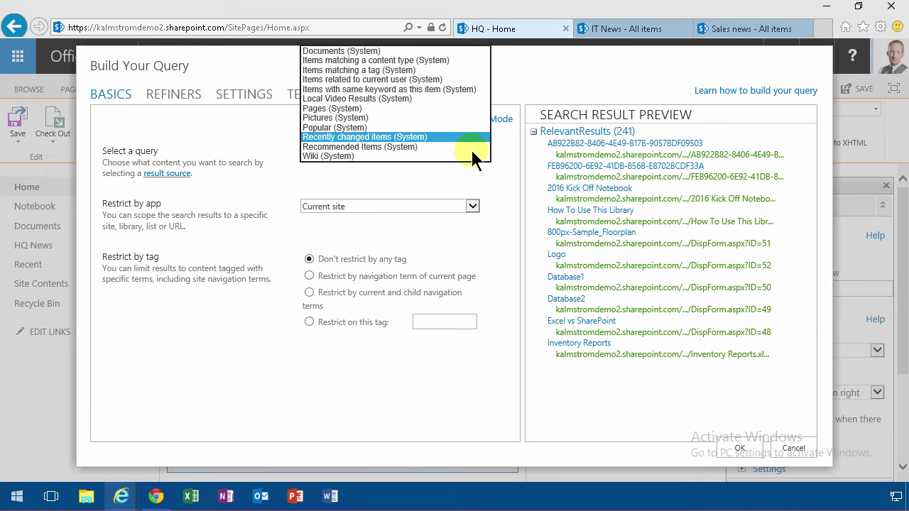
{"action": "left_click", "coordinate": [374, 61]}
Step: Set the query to not restrict results by app and to the Announcement content type
{"action": "left_click", "coordinate": [423, 203]}
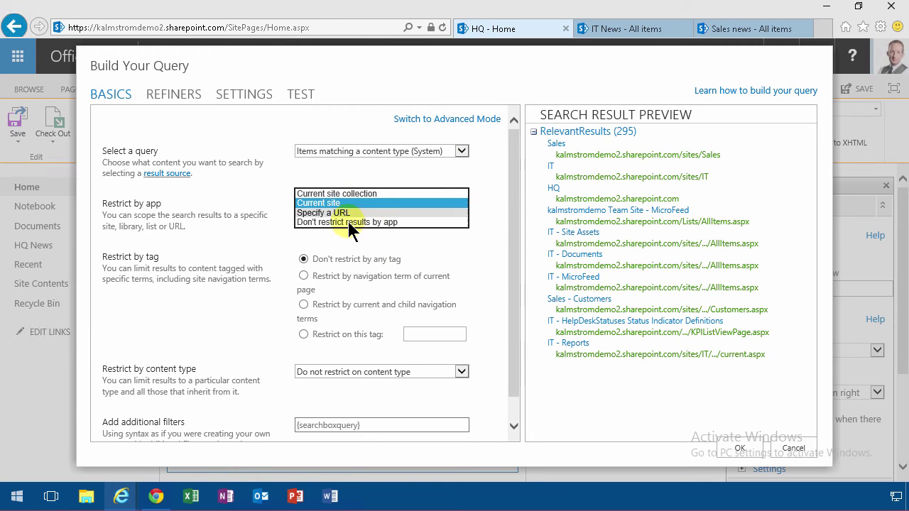
{"action": "left_click", "coordinate": [359, 222]}
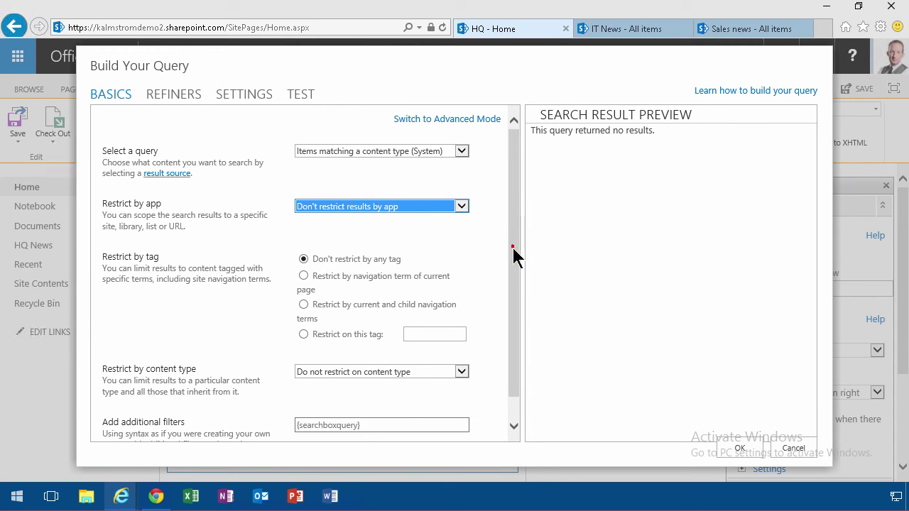
{"action": "scroll", "coordinate": [514, 257], "scroll_direction": "down", "scroll_amount": 1}
{"action": "left_click", "coordinate": [467, 346]}
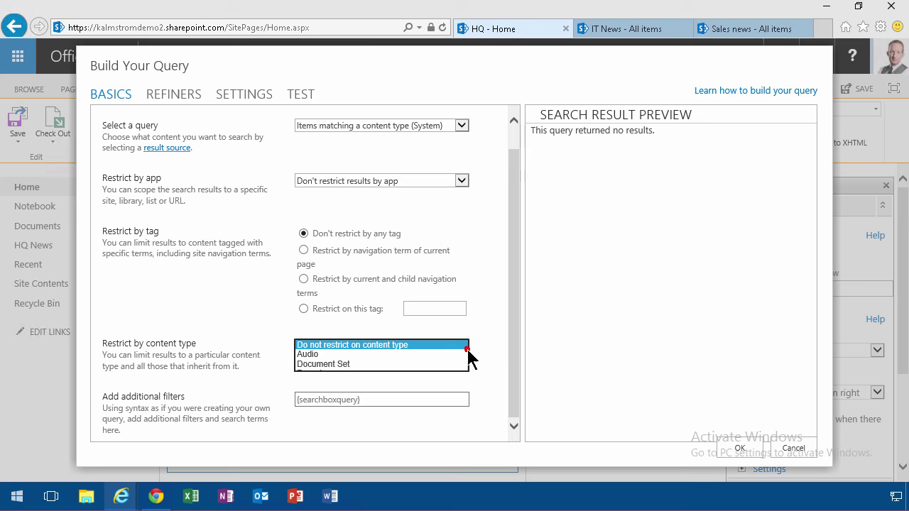
{"action": "left_click", "coordinate": [460, 348]}
{"action": "left_click", "coordinate": [460, 348]}
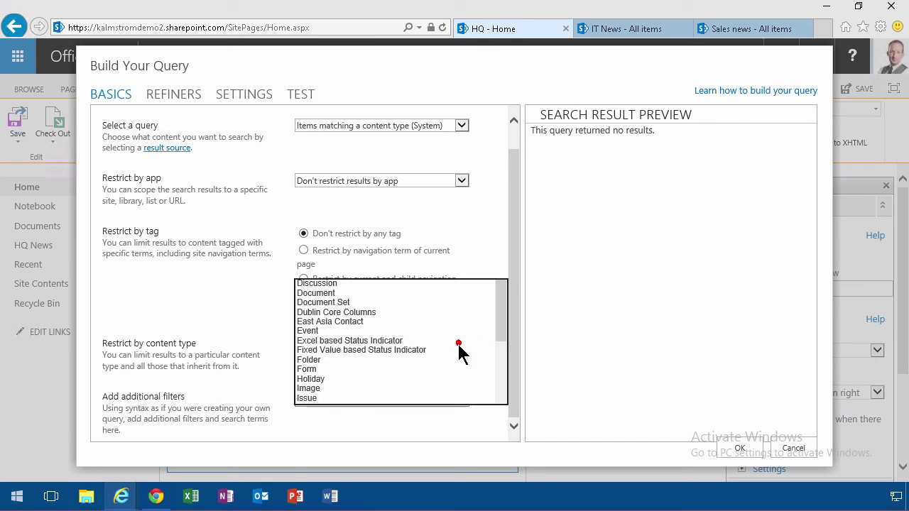
{"action": "left_click", "coordinate": [328, 206]}
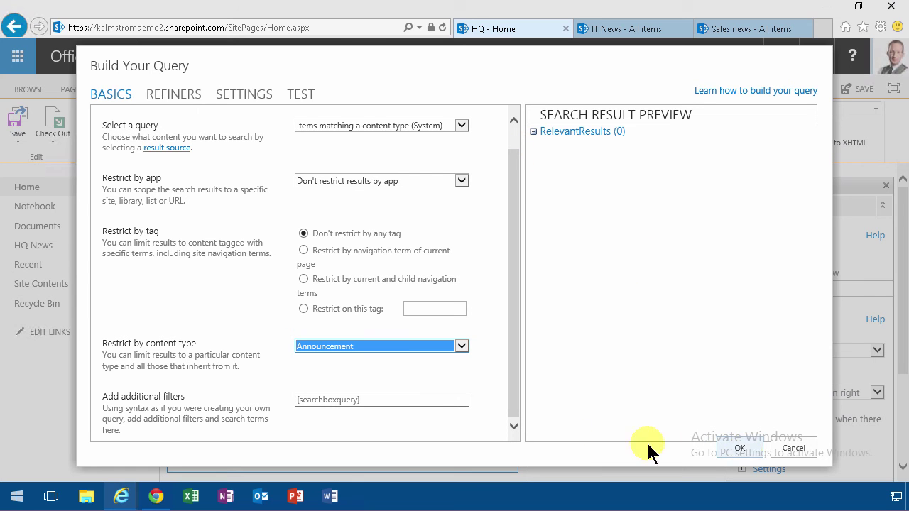
{"action": "left_click", "coordinate": [424, 400]}
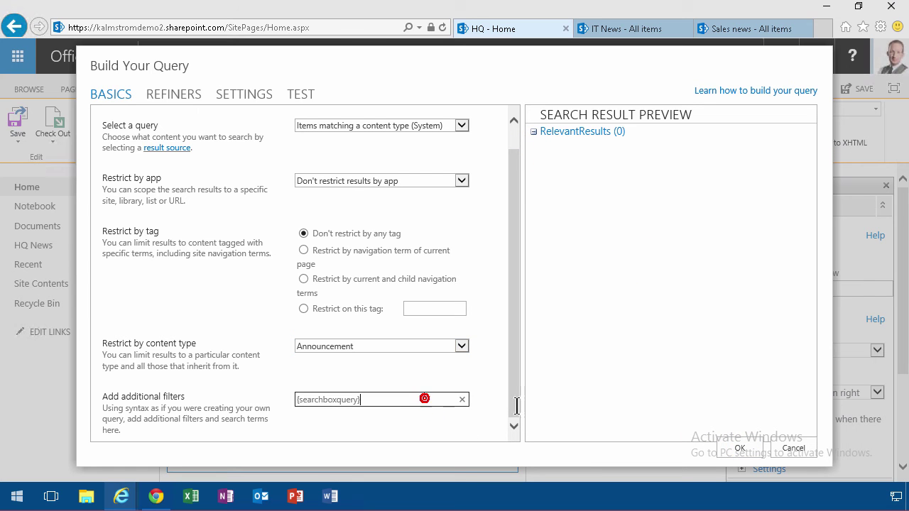
Step: Set Control to List with Paging and Item to Two lines, apply, and save the page
{"action": "left_click", "coordinate": [745, 448]}
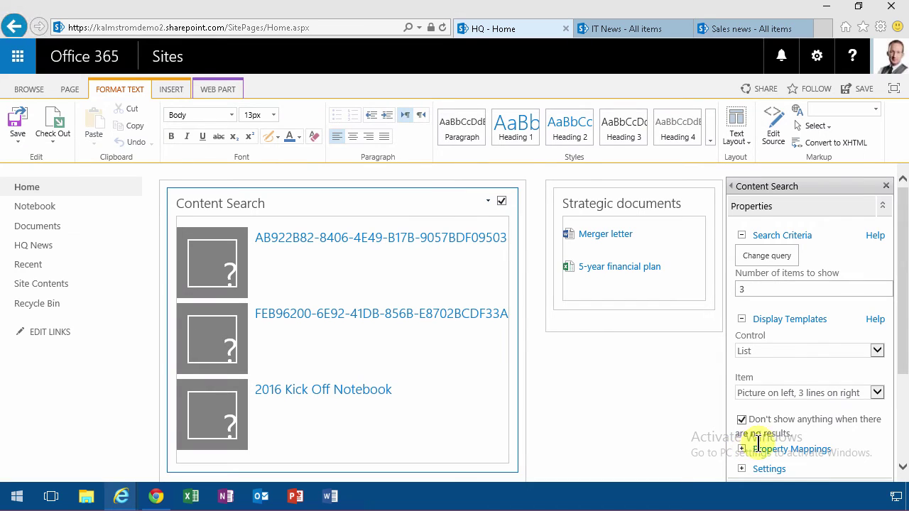
{"action": "left_click", "coordinate": [806, 358]}
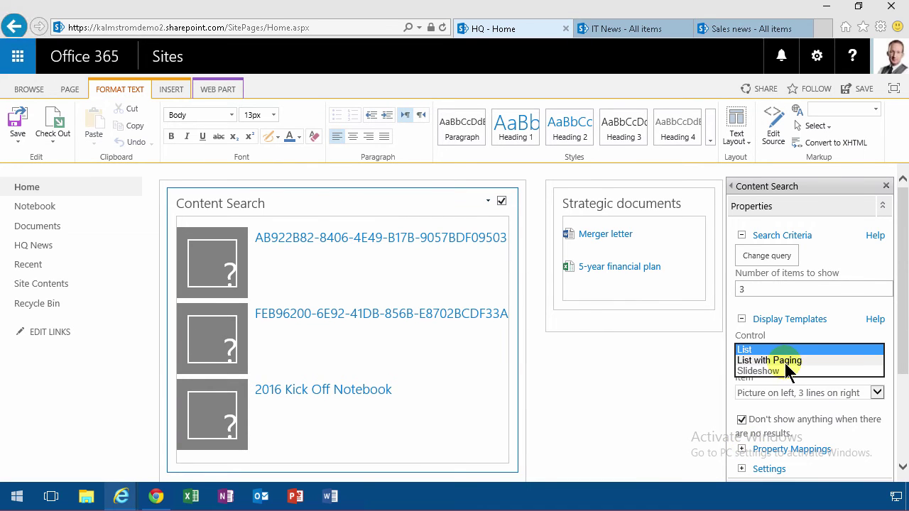
{"action": "left_click", "coordinate": [788, 366]}
{"action": "left_click", "coordinate": [814, 395]}
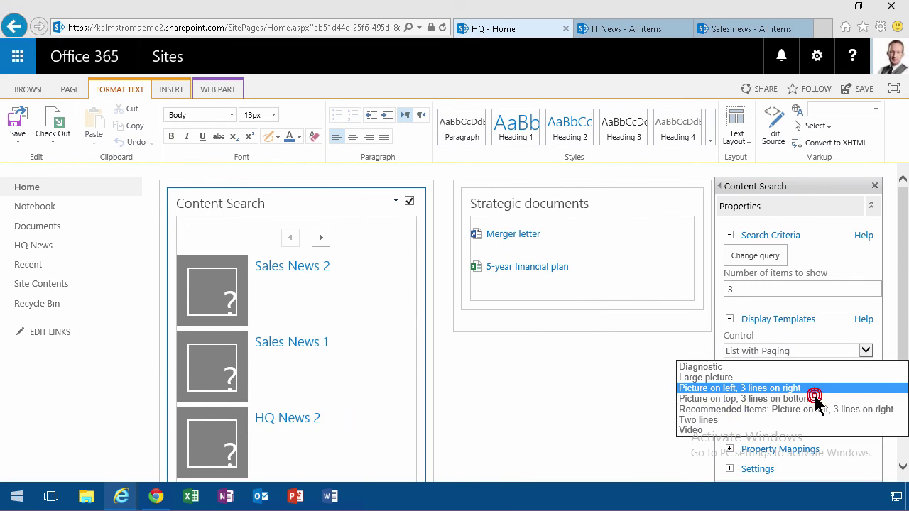
{"action": "left_click", "coordinate": [731, 421]}
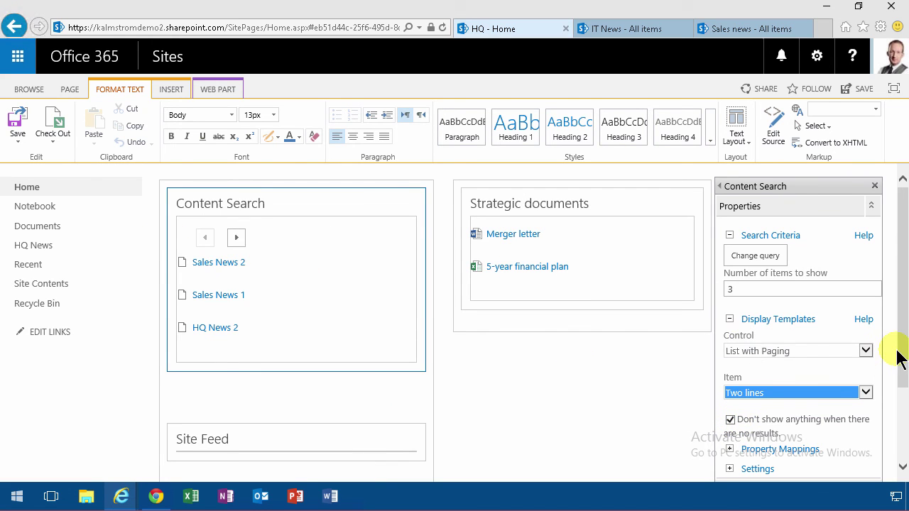
{"action": "left_click_drag", "start_coordinate": [898, 357], "coordinate": [900, 447]}
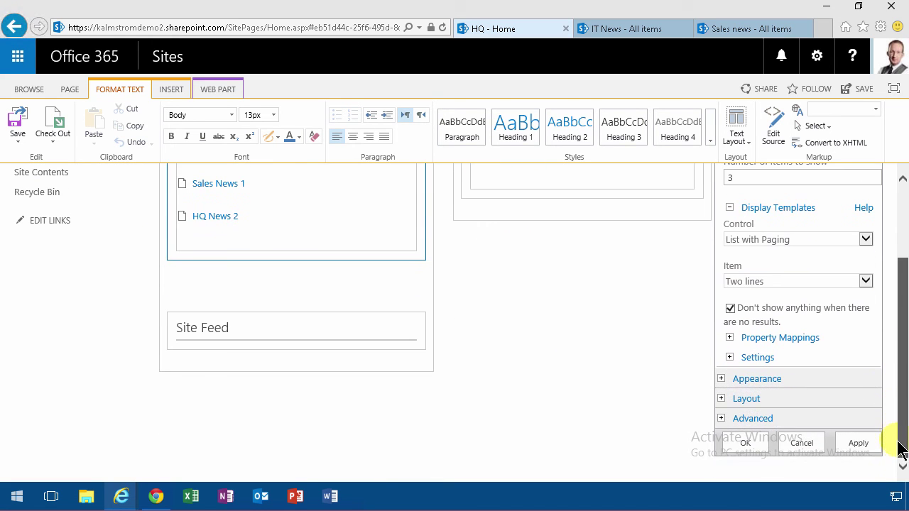
{"action": "left_click", "coordinate": [856, 440]}
{"action": "left_click", "coordinate": [20, 122]}
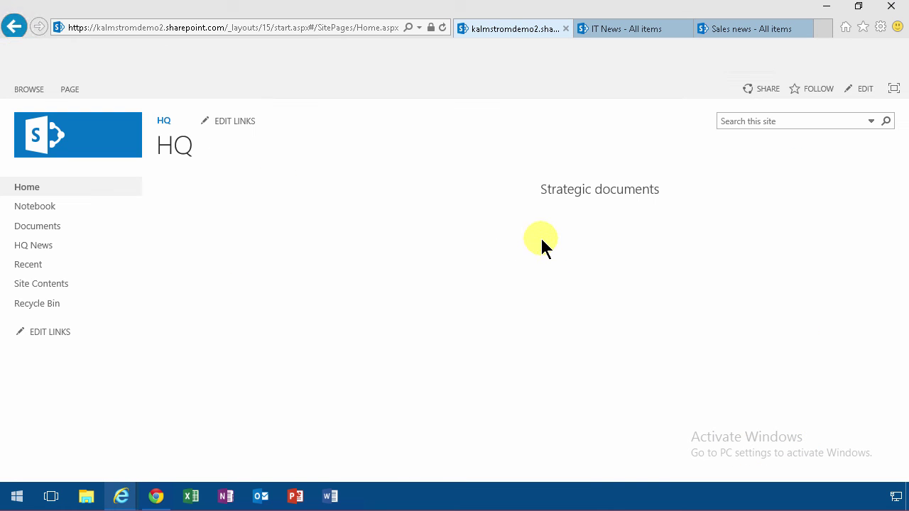
Step: Set the Content Search web part's Number of items to show to 50, apply, and save the page
{"action": "left_click", "coordinate": [868, 88]}
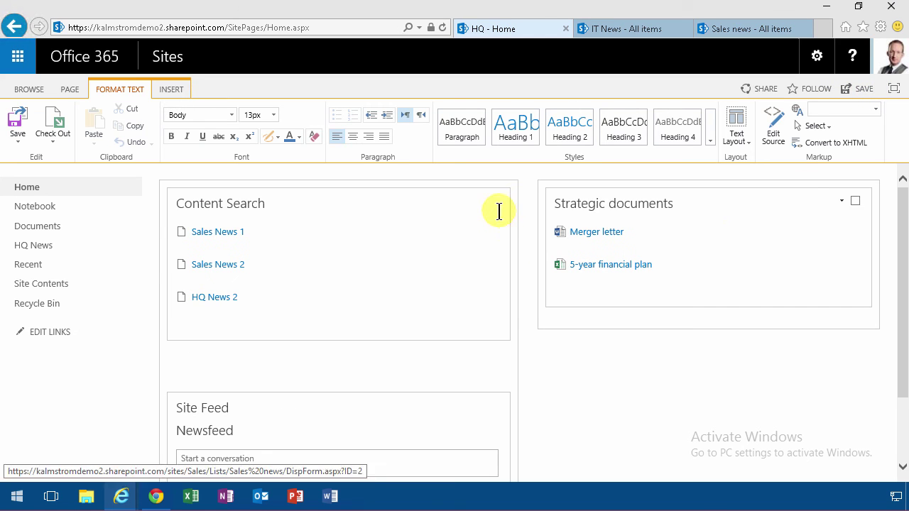
{"action": "left_click", "coordinate": [480, 202]}
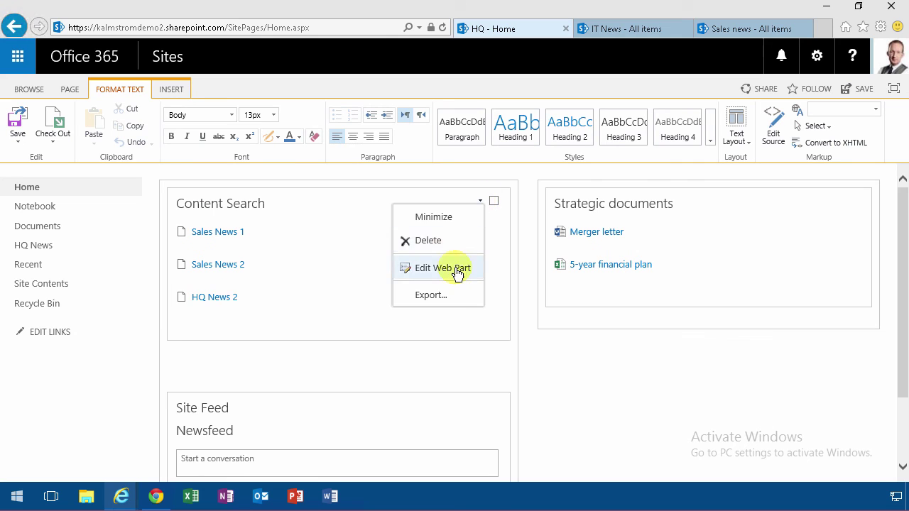
{"action": "left_click", "coordinate": [455, 266]}
{"action": "double_click", "coordinate": [757, 287]}
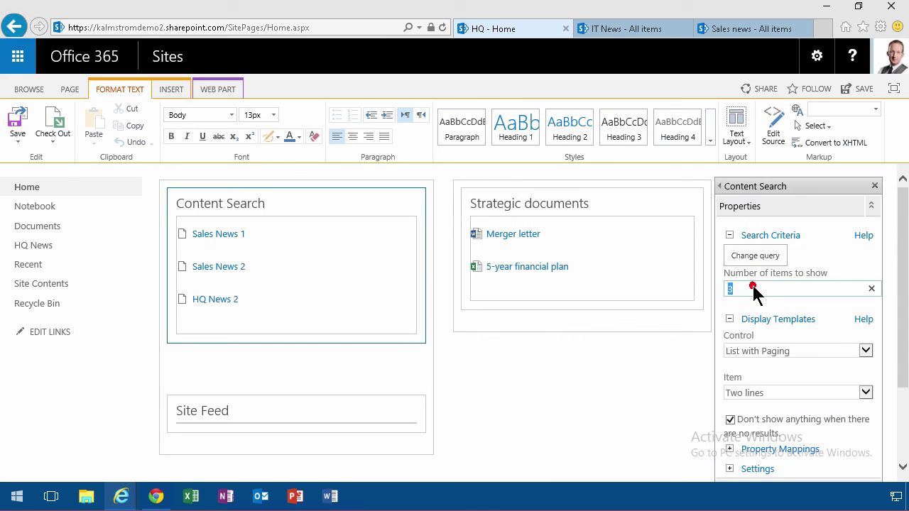
{"action": "type", "text": "50"}
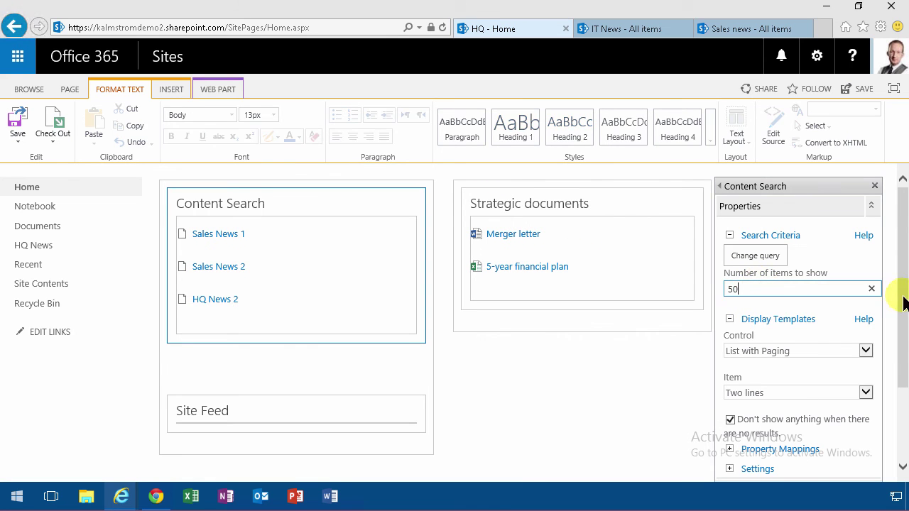
{"action": "left_click_drag", "start_coordinate": [904, 321], "coordinate": [894, 436]}
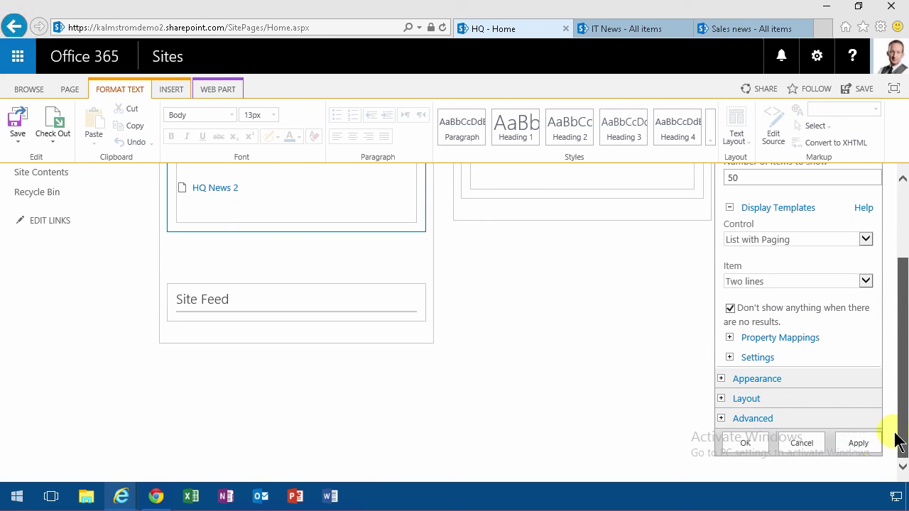
{"action": "left_click", "coordinate": [850, 446]}
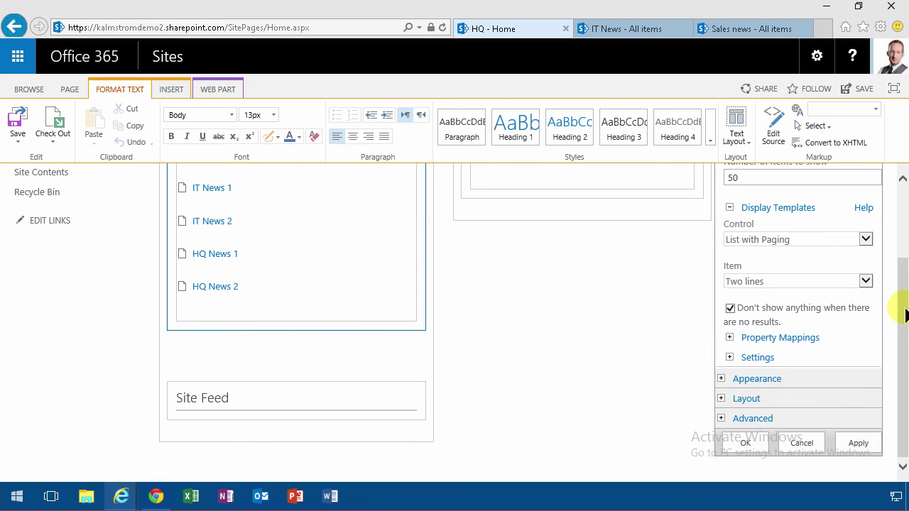
{"action": "left_click_drag", "start_coordinate": [904, 305], "coordinate": [904, 241]}
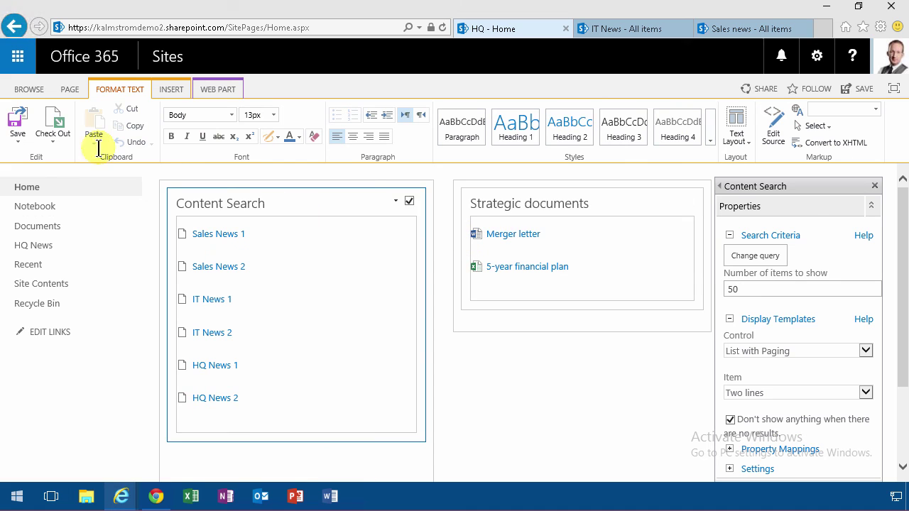
{"action": "left_click", "coordinate": [18, 121]}
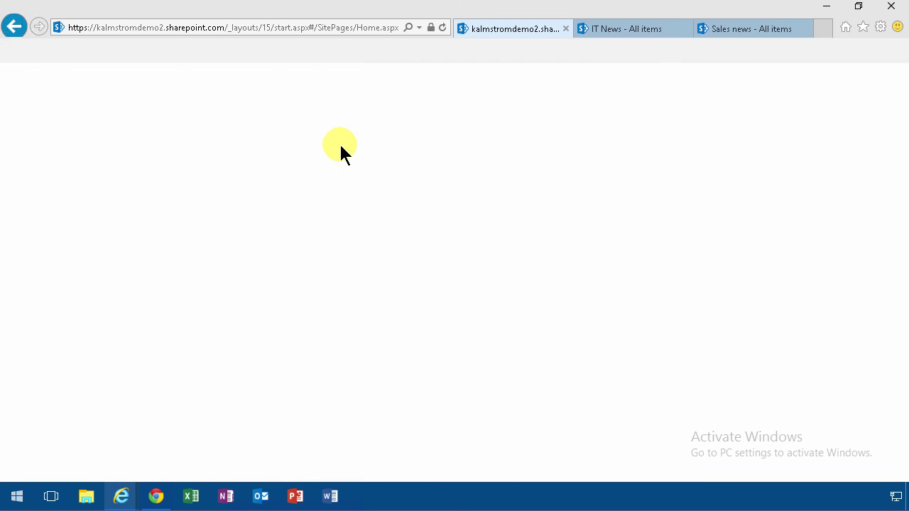
Step: Reload the HQ home page in Chrome, signed in as the other user, to check the security-trimmed results
{"action": "left_click", "coordinate": [157, 497]}
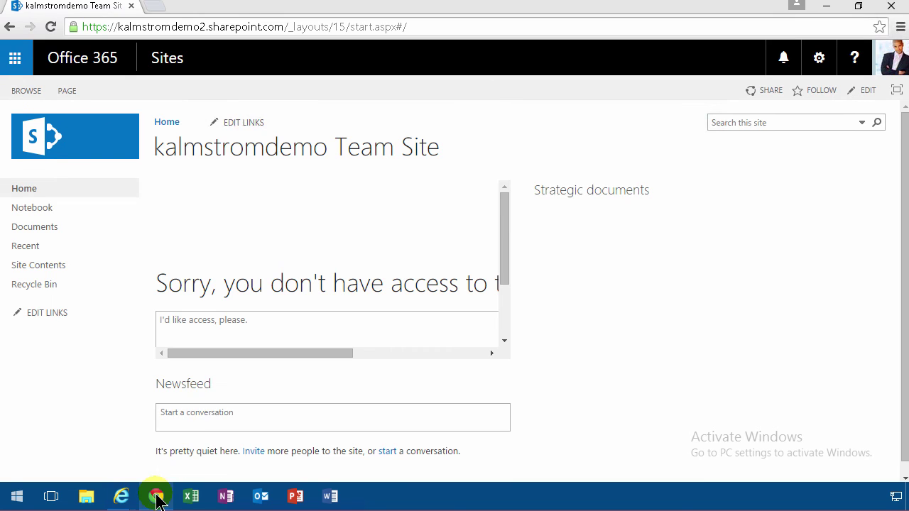
{"action": "left_click", "coordinate": [51, 28]}
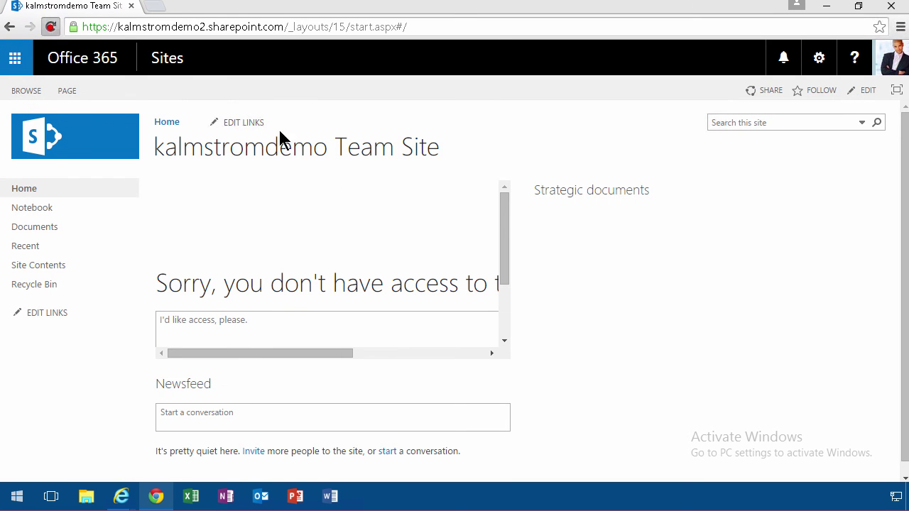